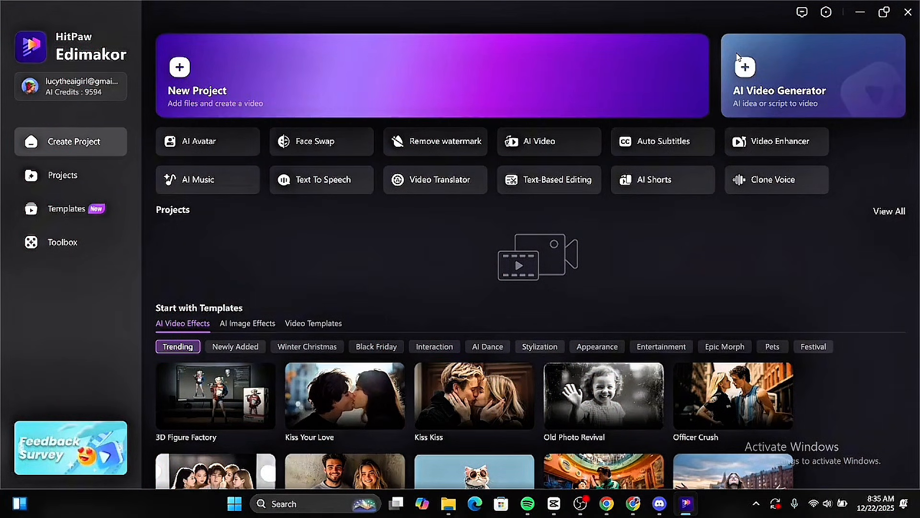
# Browse the Toolbox by Video, Audio, Image, Text and AI Tools categories, then show all tools again.
pyautogui.click(44, 241)
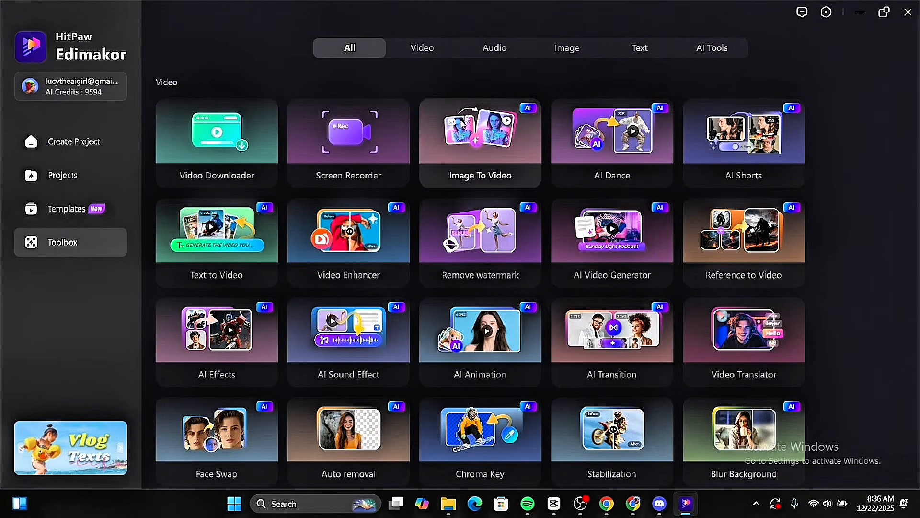
pyautogui.scroll(-5, 477, 203)
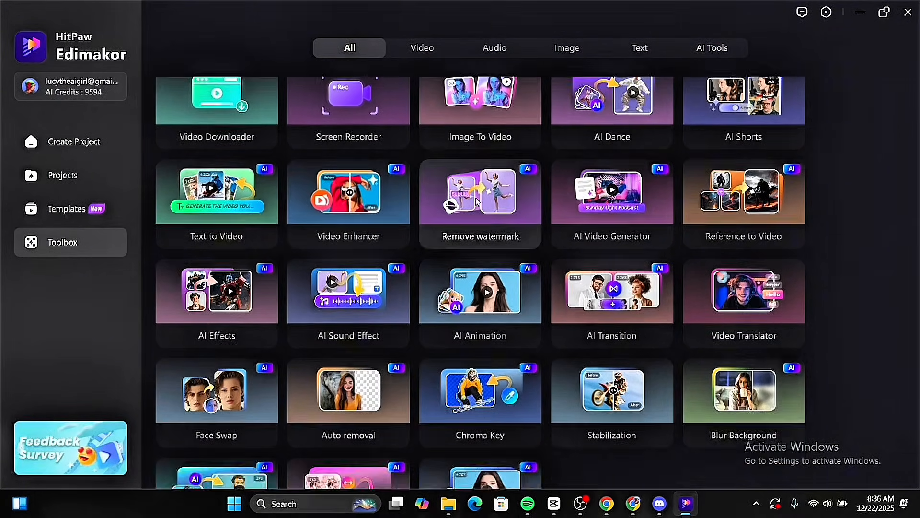
pyautogui.scroll(-5, 477, 204)
pyautogui.scroll(-5, 477, 203)
pyautogui.scroll(-5, 474, 197)
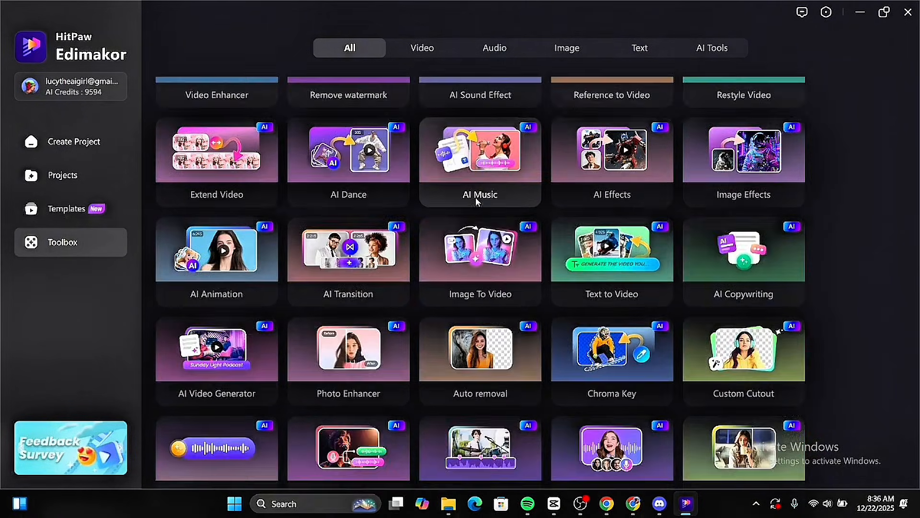
pyautogui.scroll(-5, 475, 197)
pyautogui.scroll(3, 475, 198)
pyautogui.scroll(5, 475, 197)
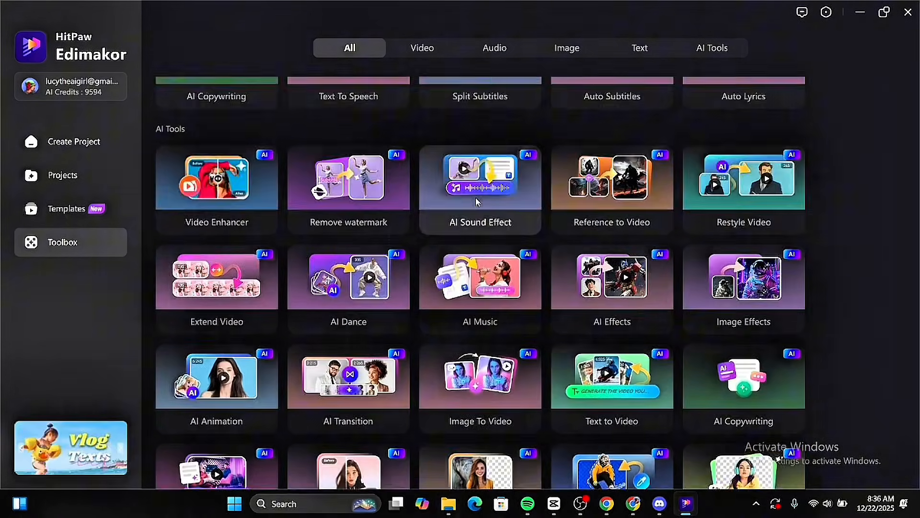
pyautogui.scroll(5, 476, 198)
pyautogui.scroll(5, 475, 197)
pyautogui.scroll(5, 449, 32)
pyautogui.scroll(5, 446, 44)
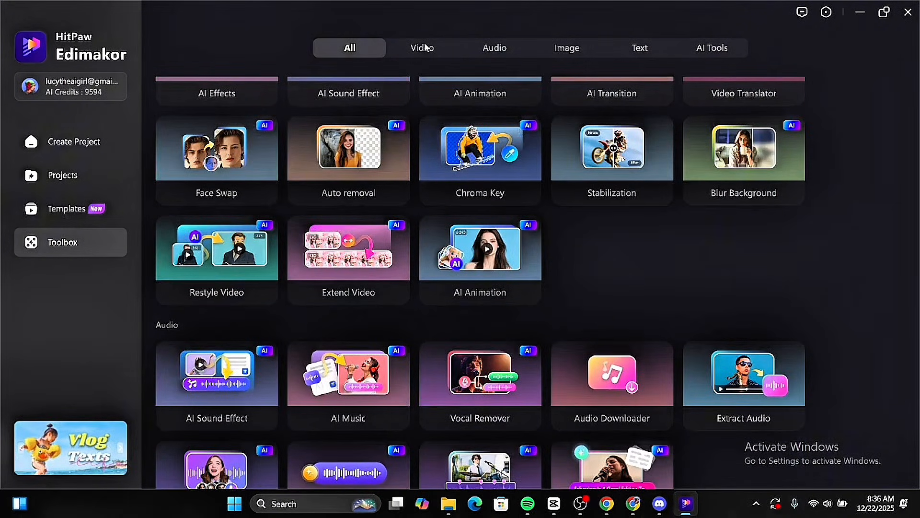
pyautogui.click(427, 48)
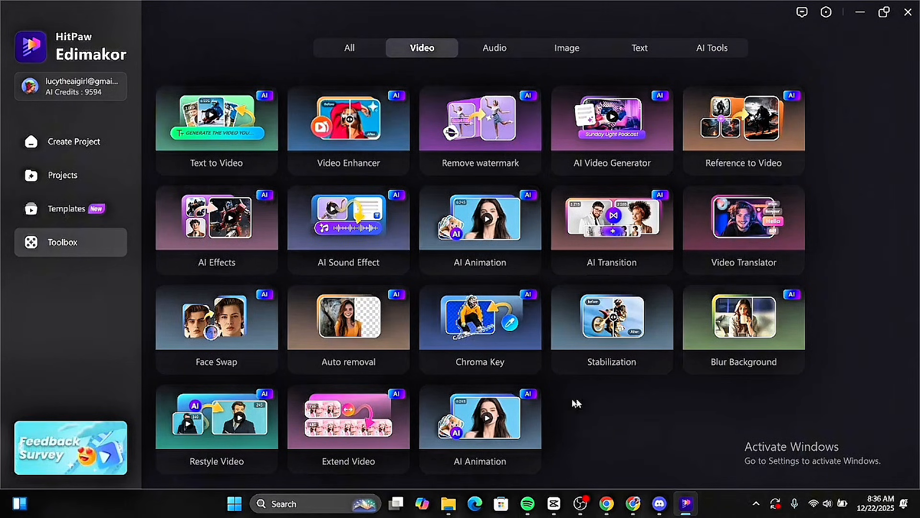
pyautogui.click(492, 49)
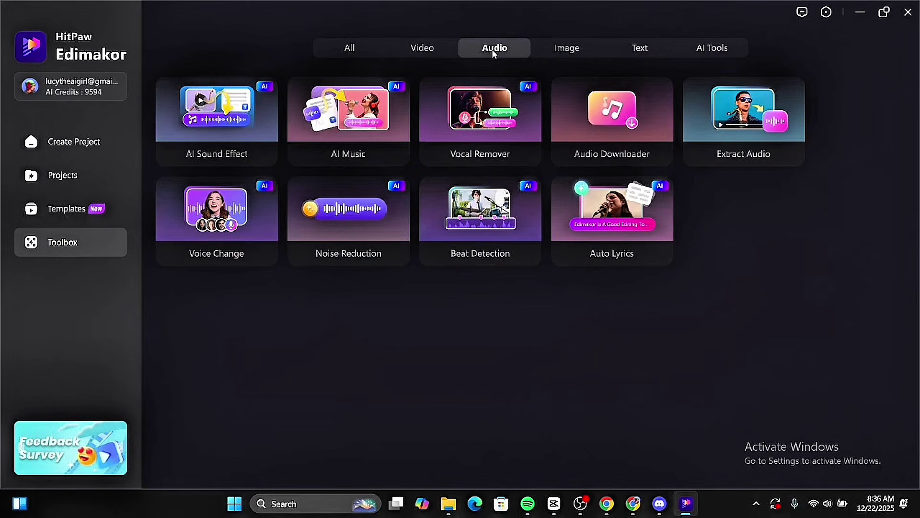
pyautogui.click(566, 48)
pyautogui.click(639, 49)
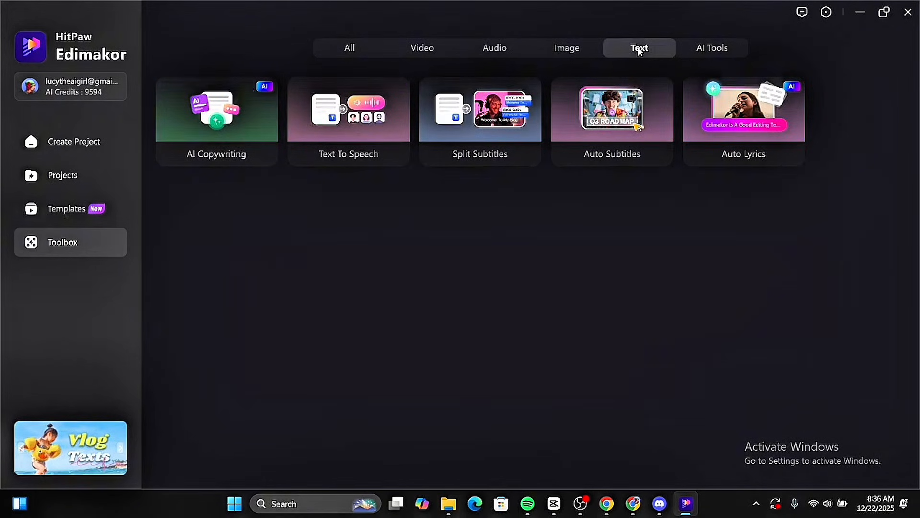
pyautogui.click(720, 53)
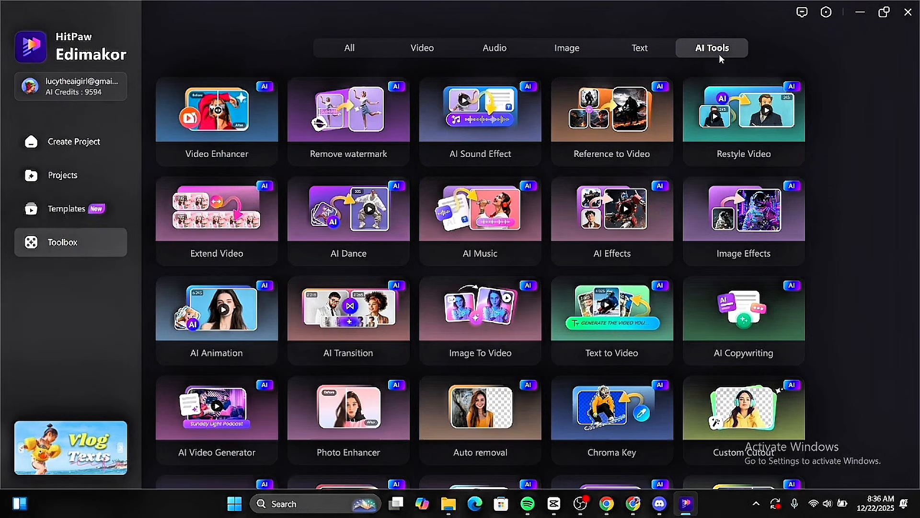
pyautogui.scroll(-5, 610, 250)
pyautogui.scroll(-1, 608, 247)
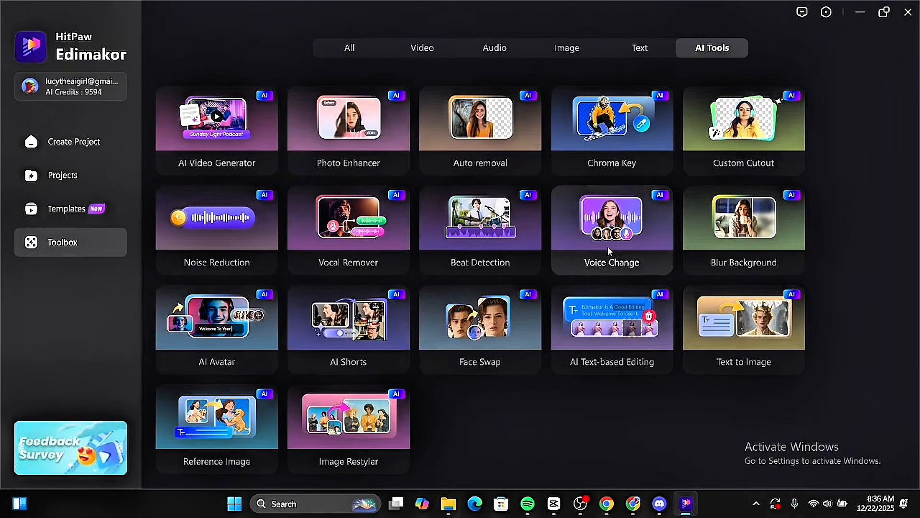
pyautogui.scroll(5, 656, 430)
pyautogui.scroll(3, 656, 434)
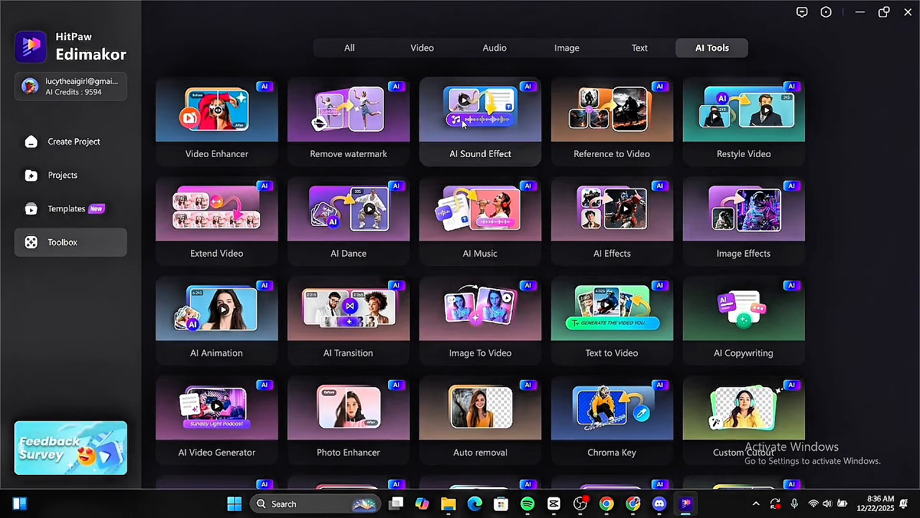
pyautogui.click(354, 51)
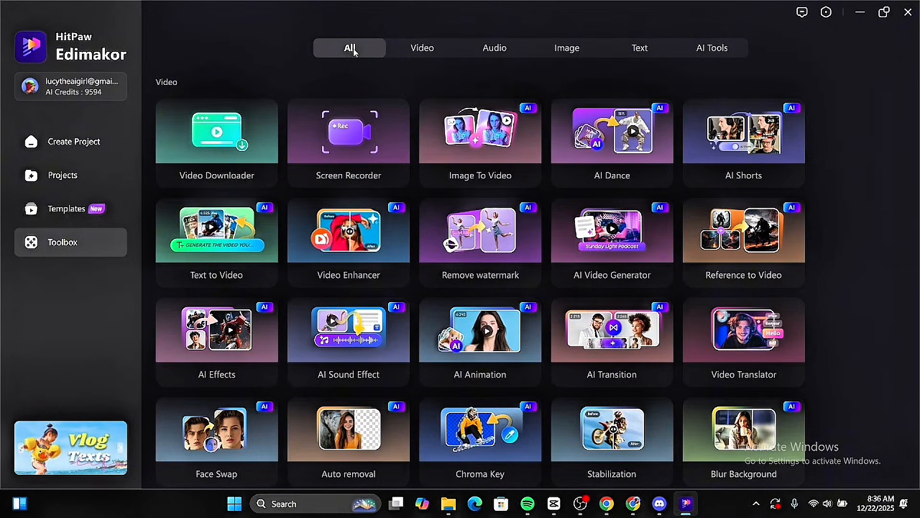
pyautogui.scroll(-8, 495, 313)
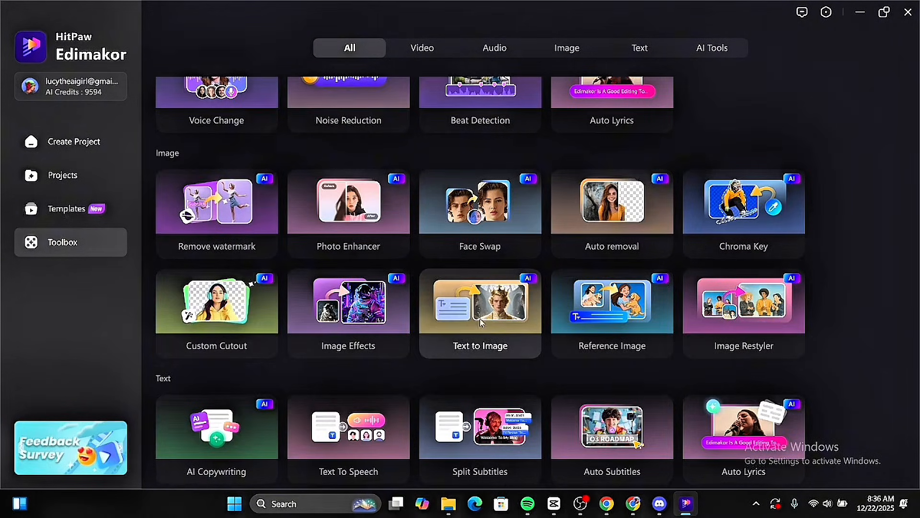
# Generate the cafe prompt as Text to Image at HD 2K resolution with output quantity 2.
pyautogui.click(495, 308)
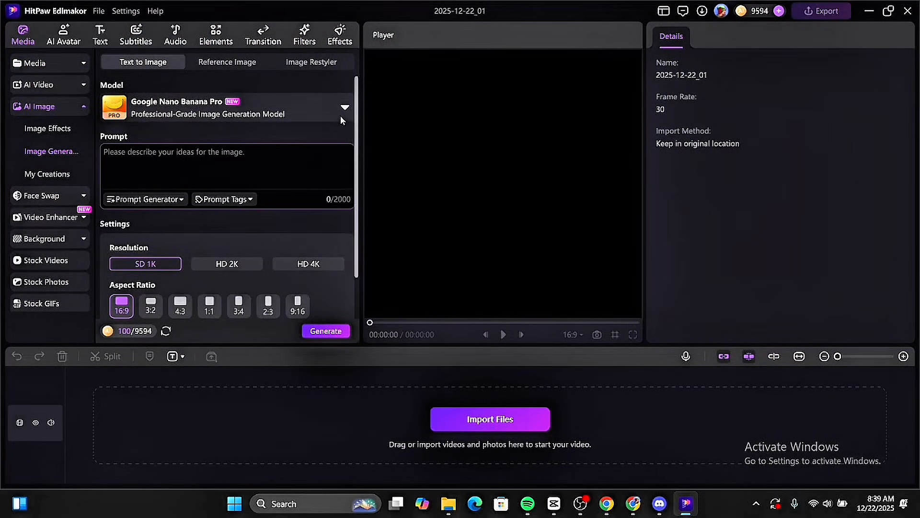
pyautogui.click(340, 113)
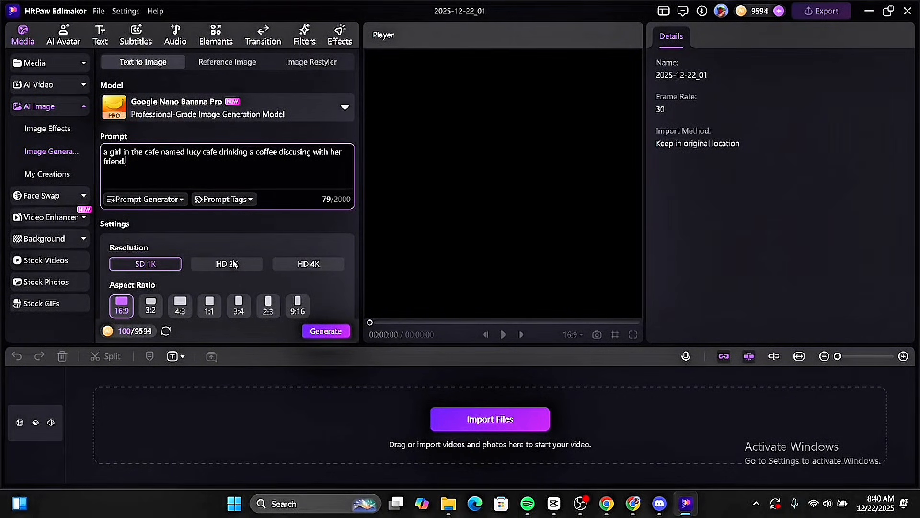
pyautogui.click(234, 264)
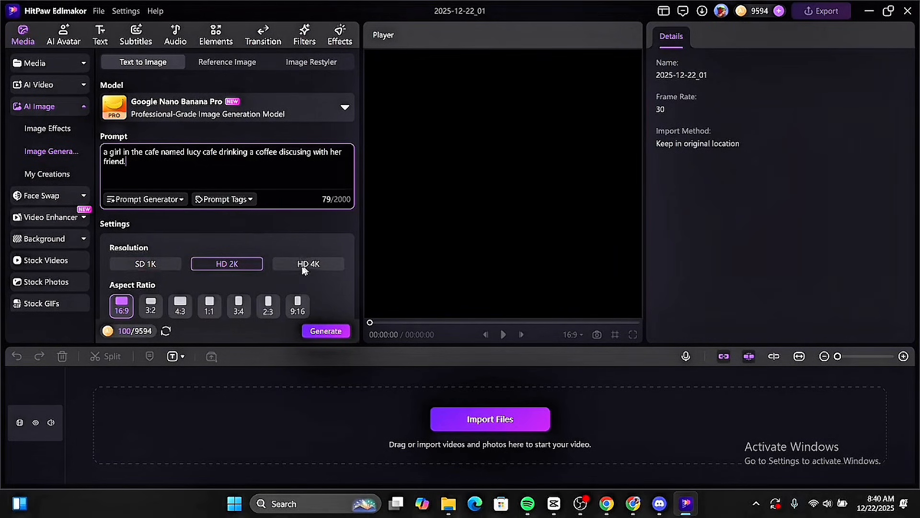
pyautogui.scroll(-1, 279, 260)
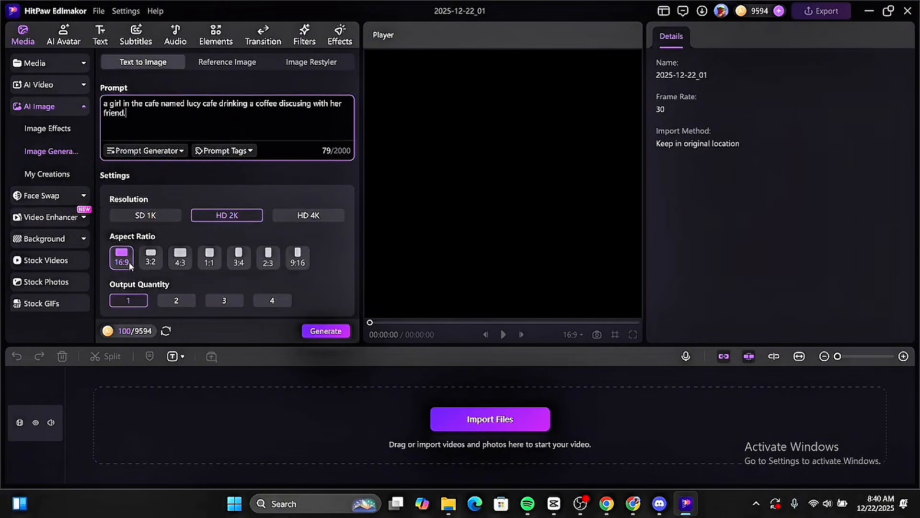
pyautogui.click(175, 300)
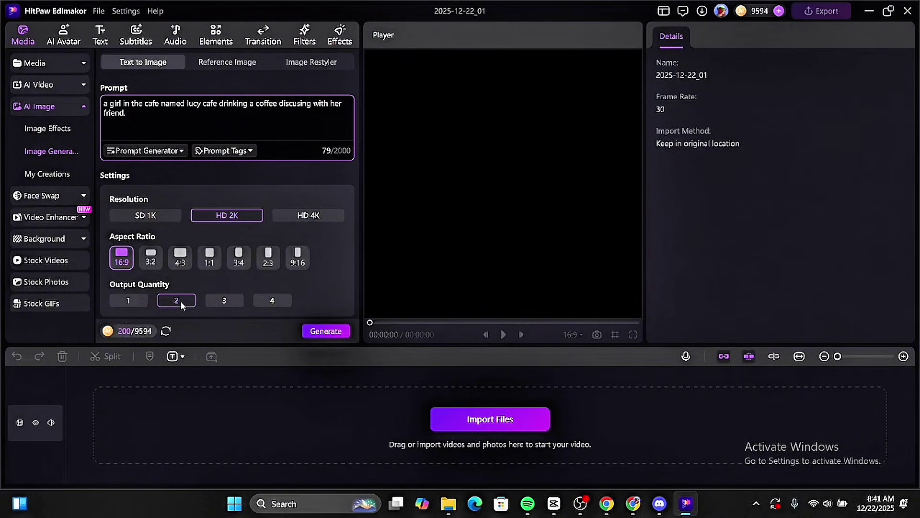
pyautogui.click(318, 331)
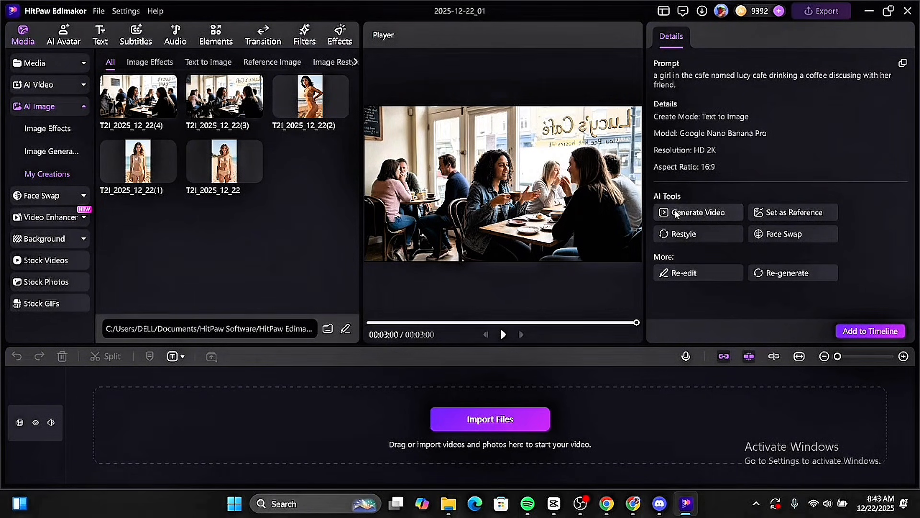
# Send the finished Lucy's Cafe image into the Image to Video generator.
pyautogui.click(676, 214)
pyautogui.click(638, 455)
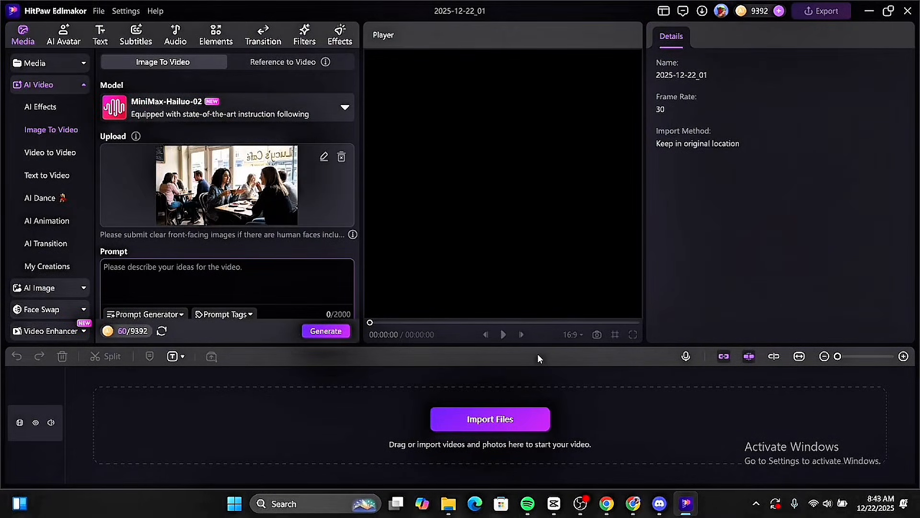
# Describe the cafe video as people gesturing, talking and laughing, keeping the MiniMax-Hailuo-02 model.
pyautogui.click(268, 282)
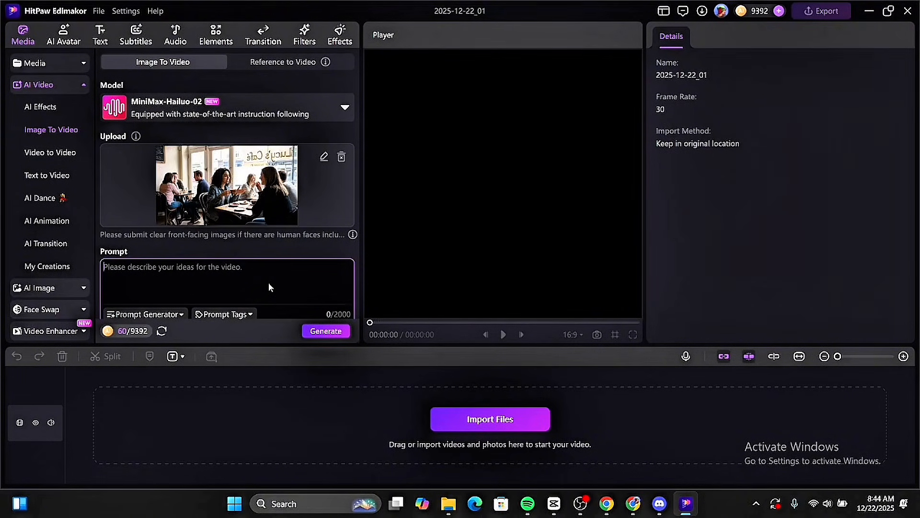
pyautogui.scroll(-3, 268, 283)
pyautogui.scroll(-2, 268, 283)
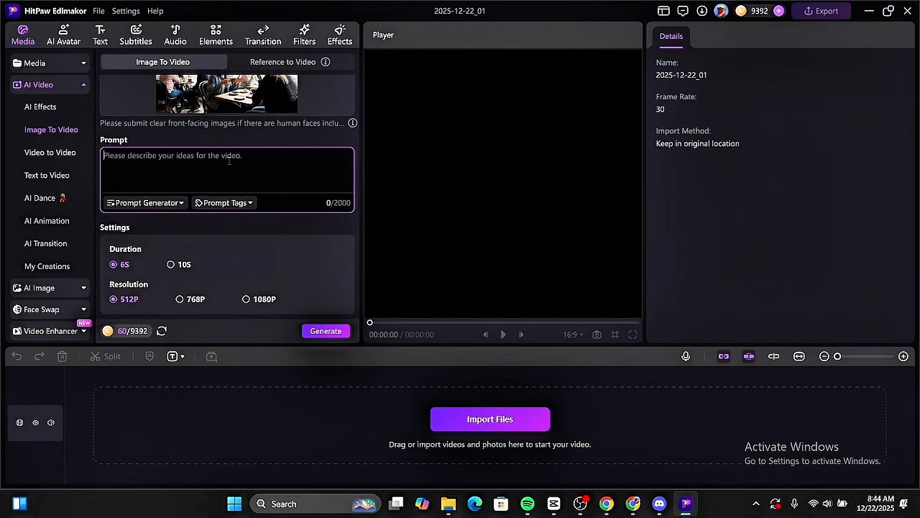
pyautogui.write('showing hand gestures while talking with ea')
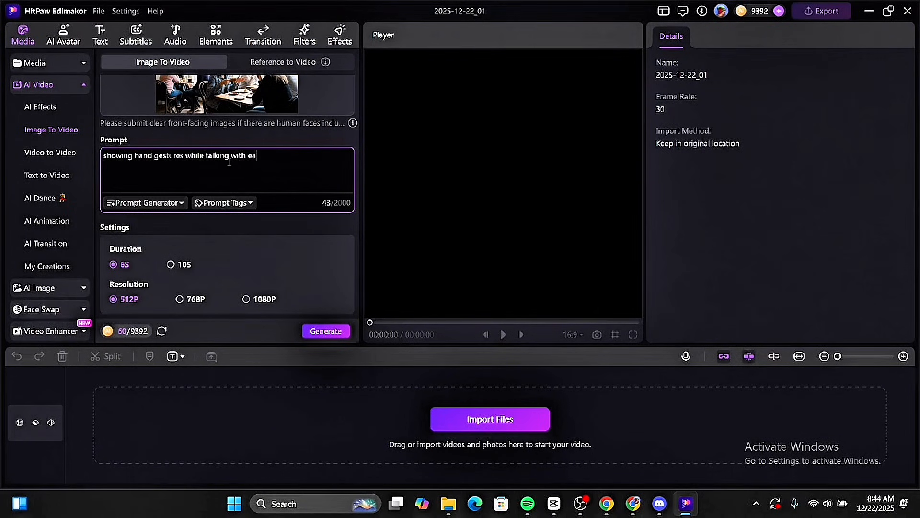
pyautogui.write('chother and laughing hard')
pyautogui.scroll(5, 229, 164)
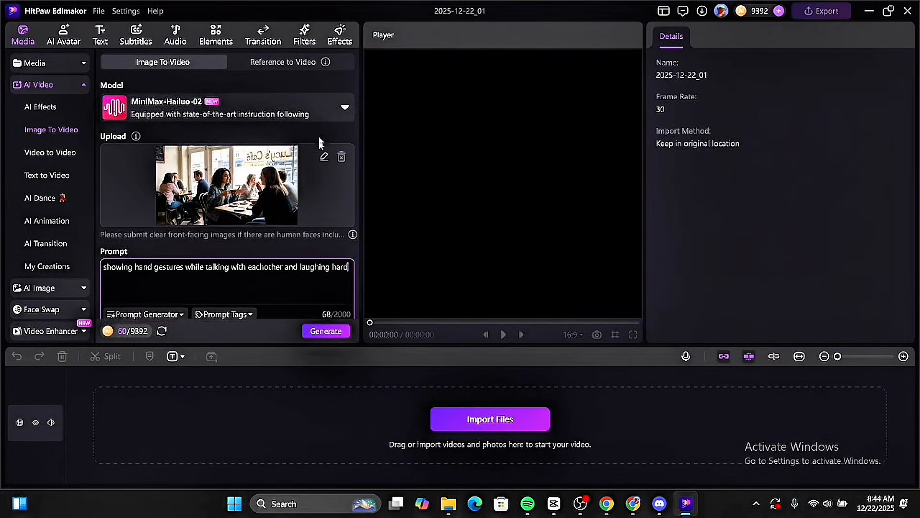
pyautogui.click(320, 106)
pyautogui.scroll(-4, 273, 263)
pyautogui.scroll(-4, 273, 263)
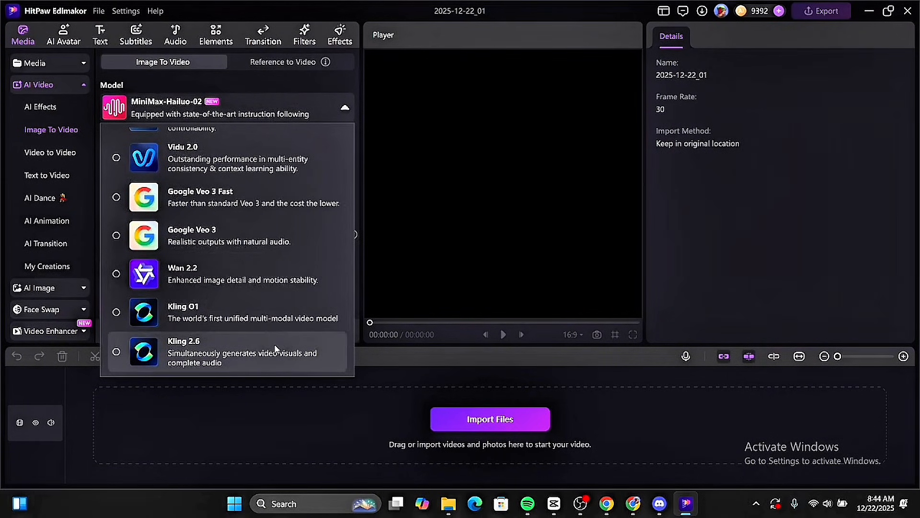
pyautogui.scroll(4, 275, 348)
pyautogui.scroll(-4, 276, 349)
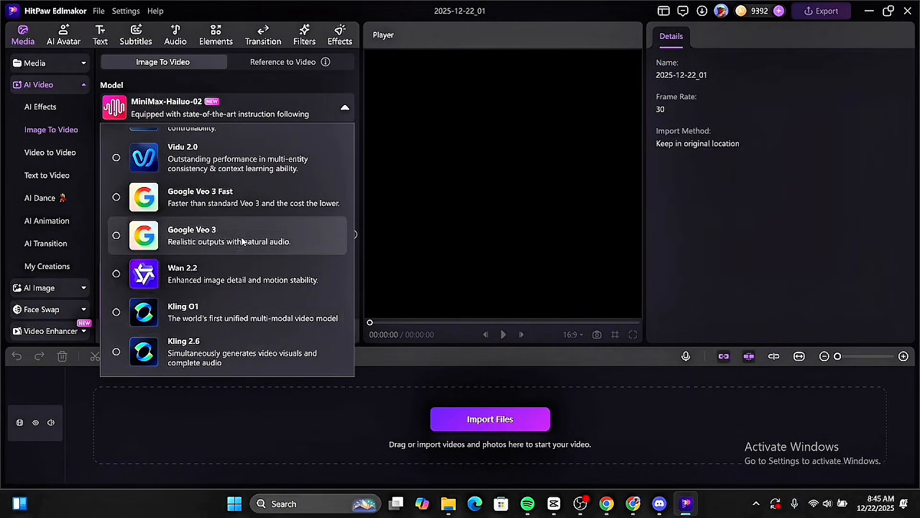
pyautogui.scroll(5, 242, 241)
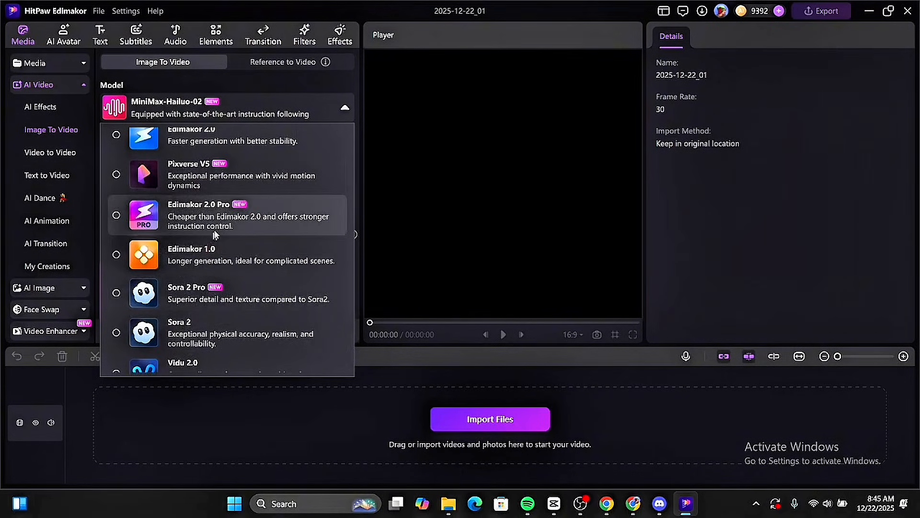
pyautogui.scroll(5, 278, 192)
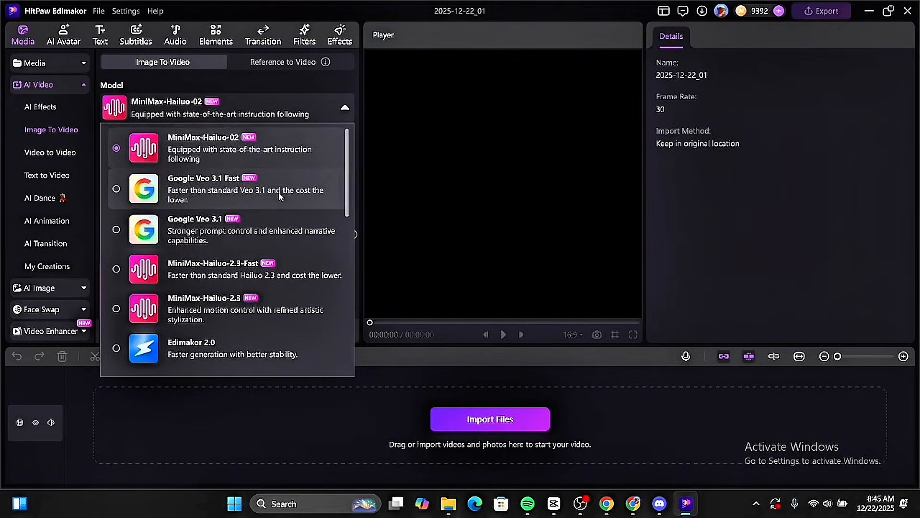
pyautogui.click(251, 152)
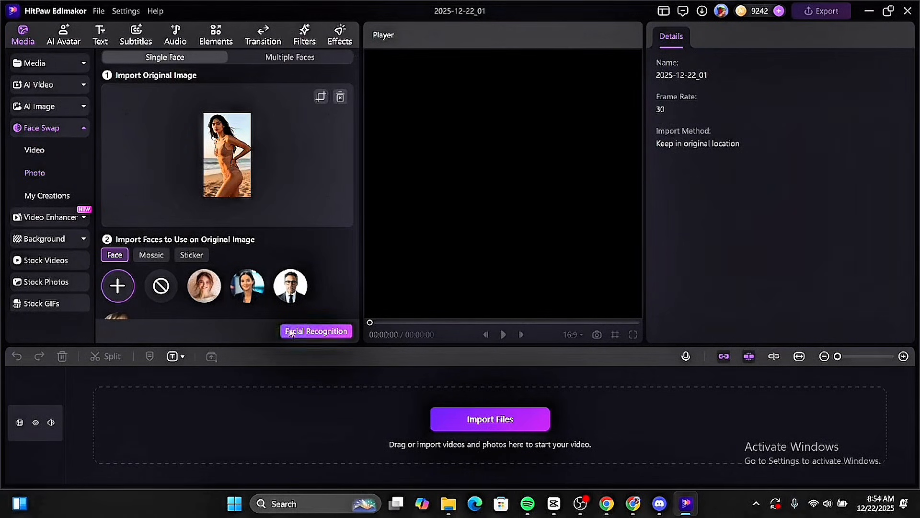
pyautogui.scroll(-2, 291, 273)
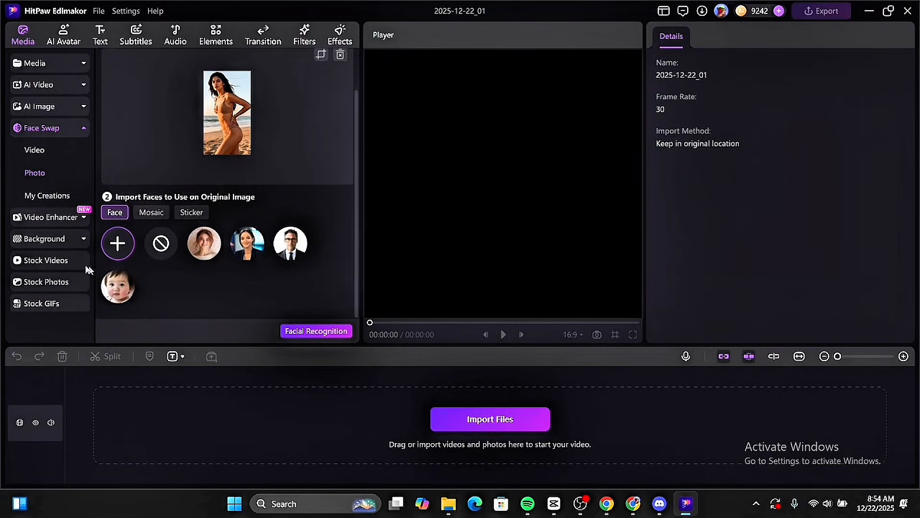
# Detect the face in the beach photo, swap the chosen face onto it, then bring up AI Effects.
pyautogui.click(322, 333)
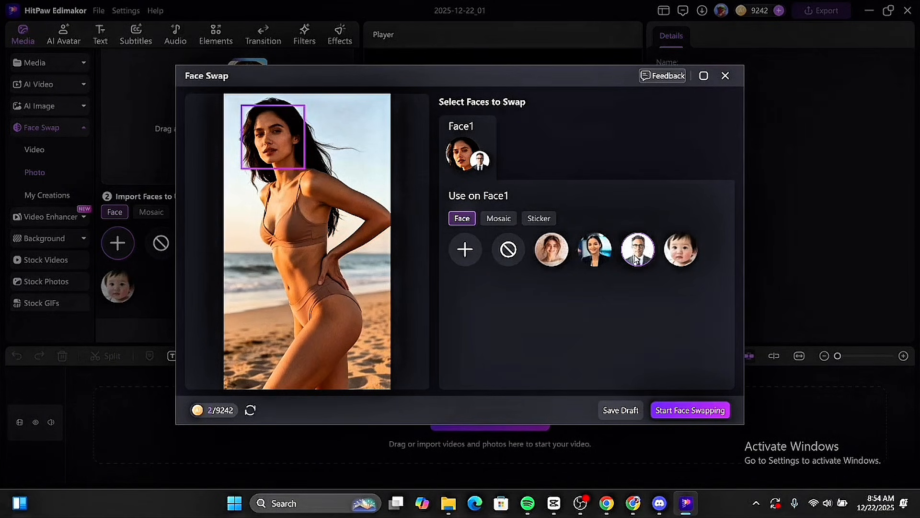
pyautogui.click(694, 409)
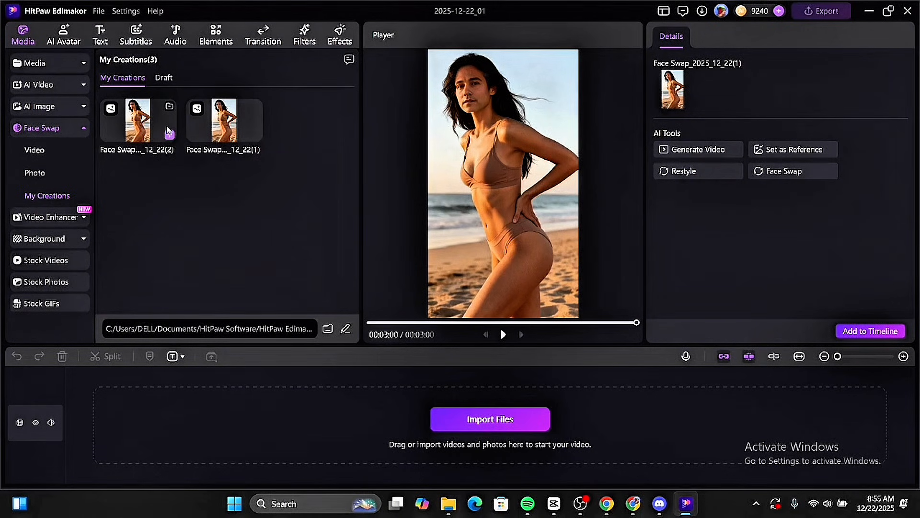
pyautogui.click(84, 86)
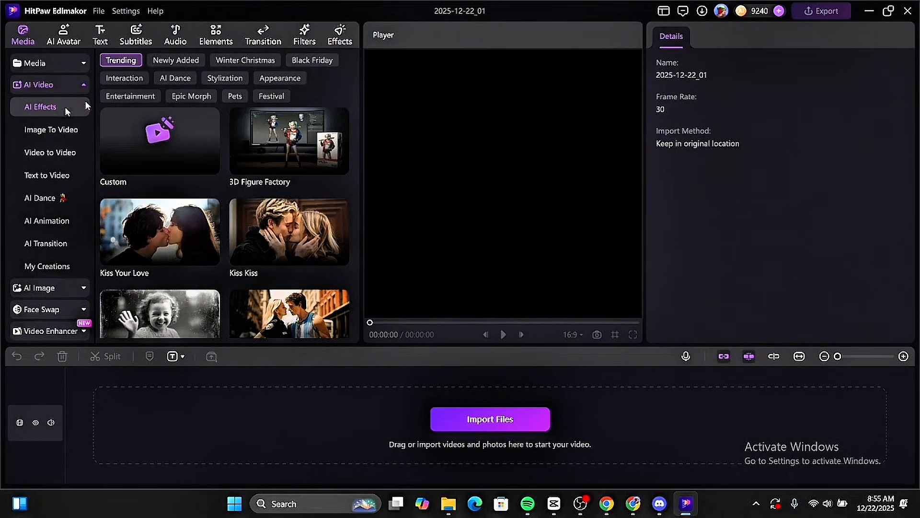
pyautogui.moveTo(289, 141)
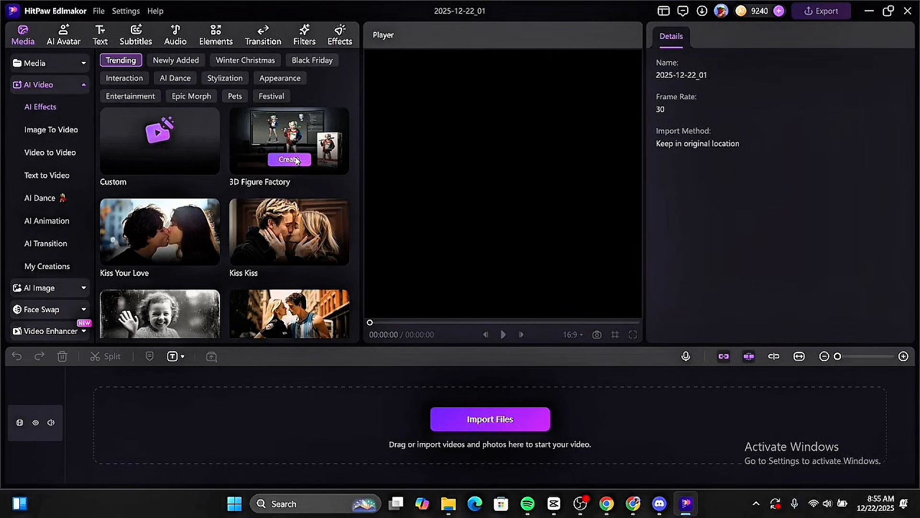
pyautogui.scroll(-3, 294, 159)
pyautogui.scroll(-3, 291, 162)
pyautogui.scroll(-2, 288, 163)
pyautogui.scroll(-2, 286, 164)
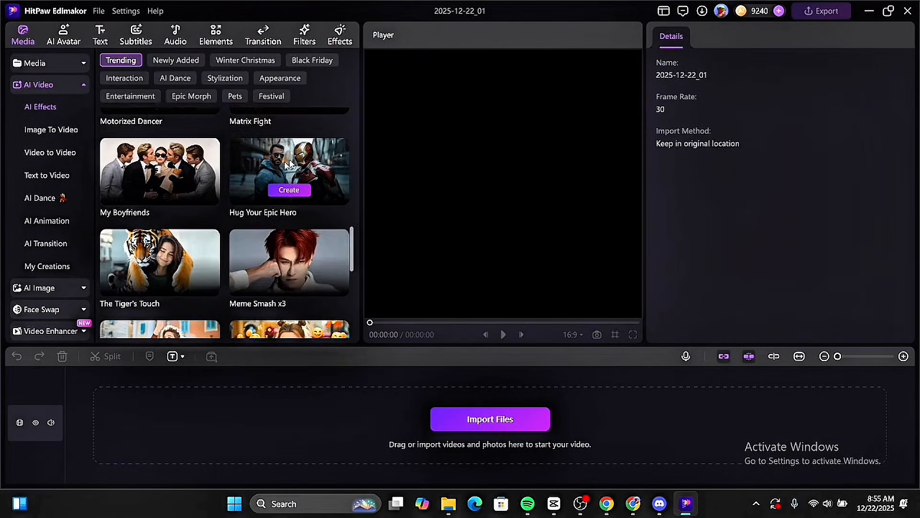
pyautogui.scroll(5, 286, 165)
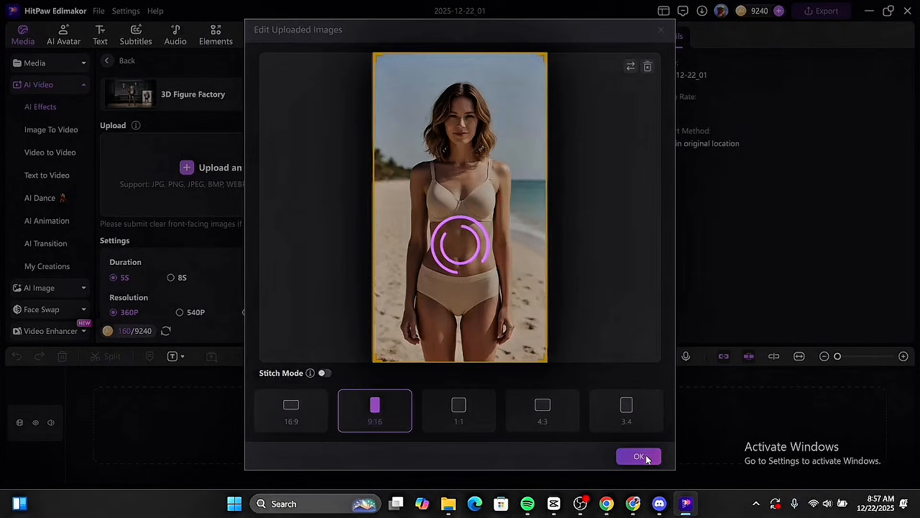
# Confirm the beach portrait in 9:16 framing for 3D Figure Factory and choose 720P output.
pyautogui.click(645, 455)
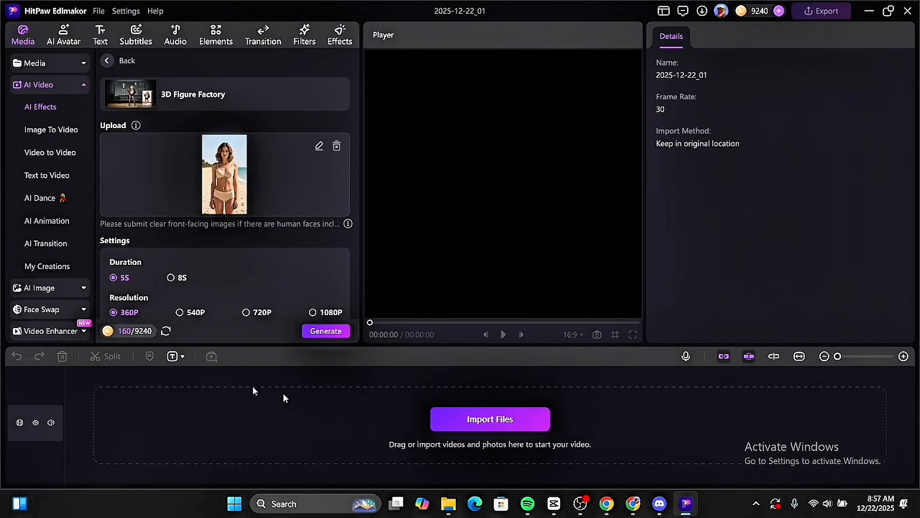
pyautogui.click(247, 313)
pyautogui.scroll(-1, 256, 265)
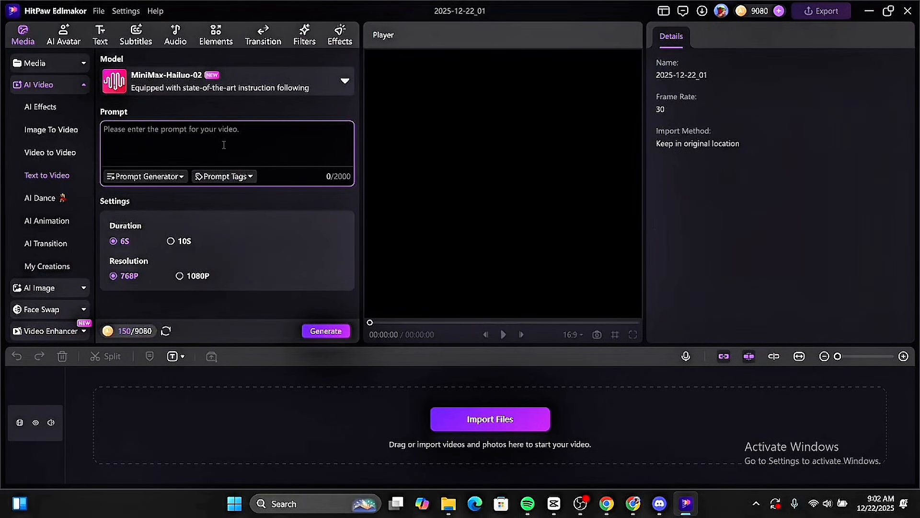
# Keep the current Text to Video model and paste the selfie-style beach video prompt.
pyautogui.click(244, 85)
pyautogui.scroll(-3, 248, 226)
pyautogui.scroll(3, 248, 226)
pyautogui.click(244, 85)
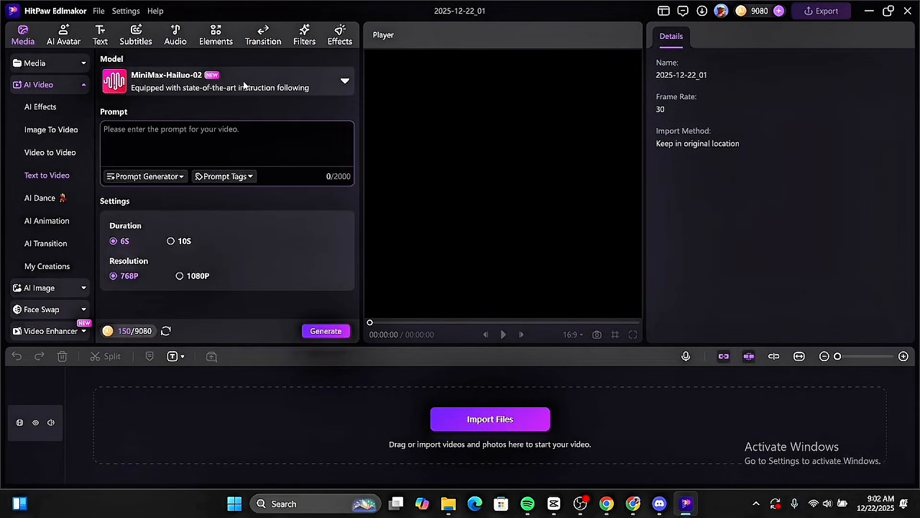
pyautogui.click(217, 136)
pyautogui.write('Selfie POV video, adult female character wearing a matching bra and underwear set, fully covered, holding the camera at arm’s length, slight downward angle, subtle hip shift, relaxed confident expression, natural blinking and breathing, gentle sea breeze moving her hair, sandy beach and ocean waves visible behind her')
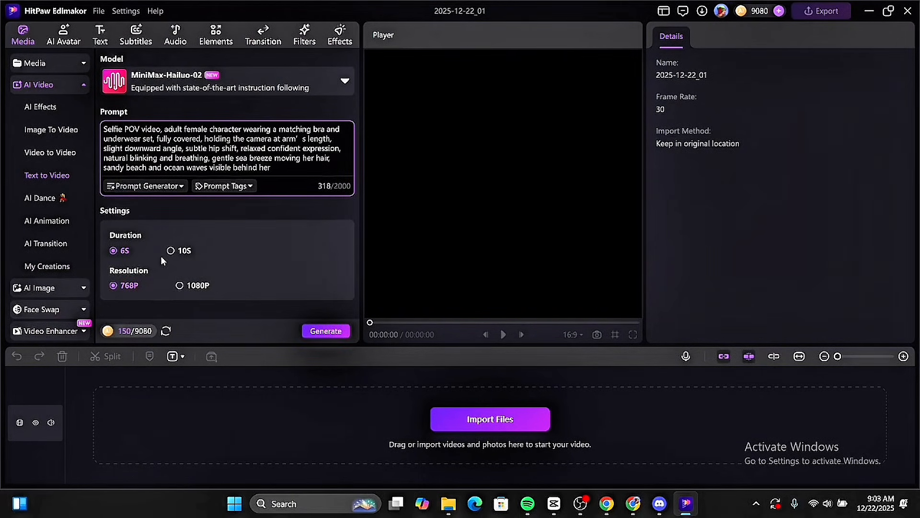